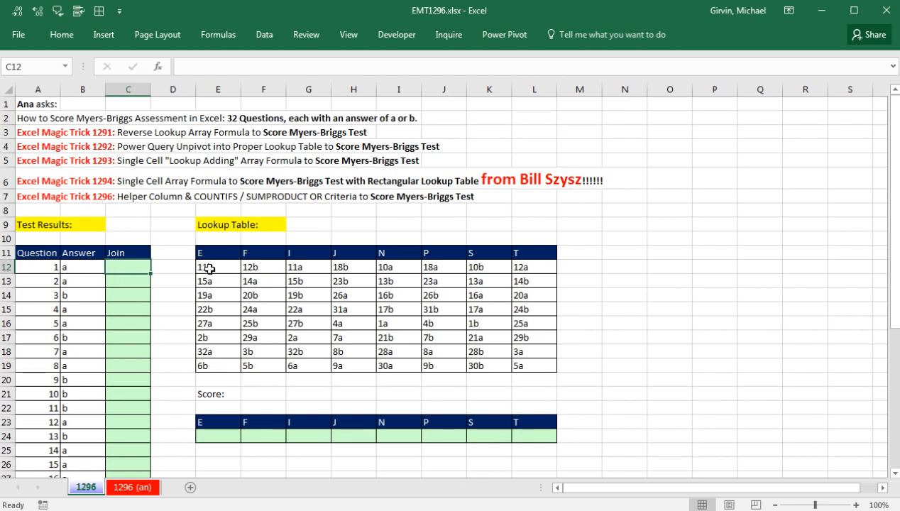
Examine the E and F columns of the lookup table alongside the score cells for E, F and I
{"action": "left_click_drag", "start_coordinate": [201, 266], "coordinate": [222, 370]}
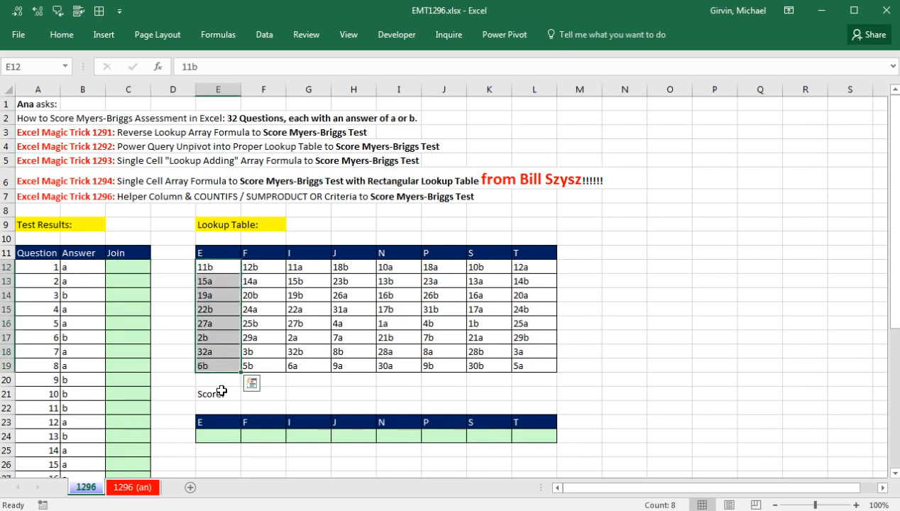
{"action": "left_click", "coordinate": [221, 436]}
{"action": "left_click_drag", "start_coordinate": [264, 267], "coordinate": [275, 360]}
{"action": "left_click", "coordinate": [258, 436]}
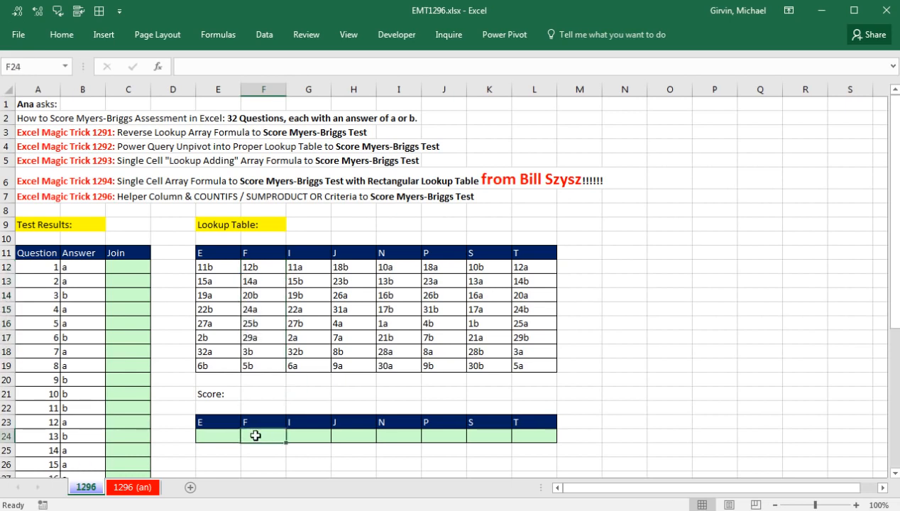
{"action": "left_click", "coordinate": [212, 435]}
{"action": "left_click", "coordinate": [245, 435]}
{"action": "left_click", "coordinate": [301, 436]}
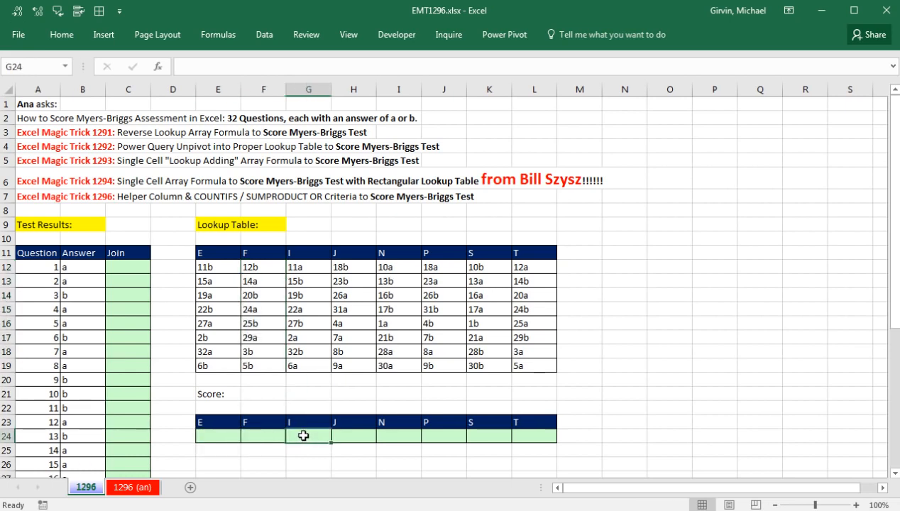
Enter =A12&B12 in the first Join cell and copy it down the column to combine each question number with its answer
{"action": "left_click", "coordinate": [131, 265]}
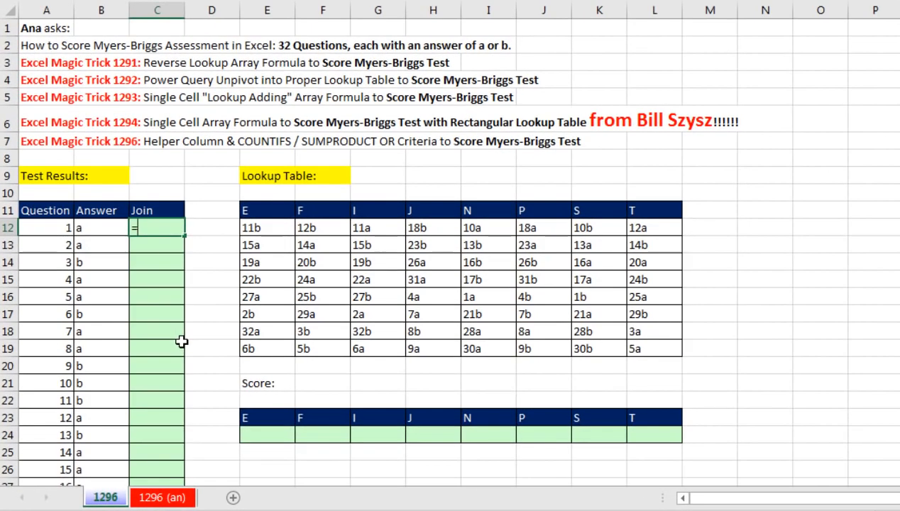
{"action": "key", "text": "Left"}
{"action": "key", "text": "Left"}
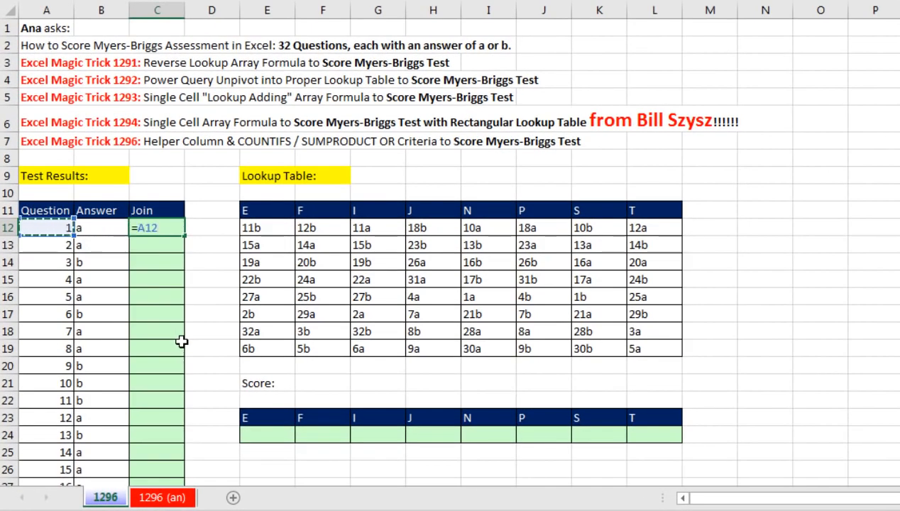
{"action": "type", "text": "&"}
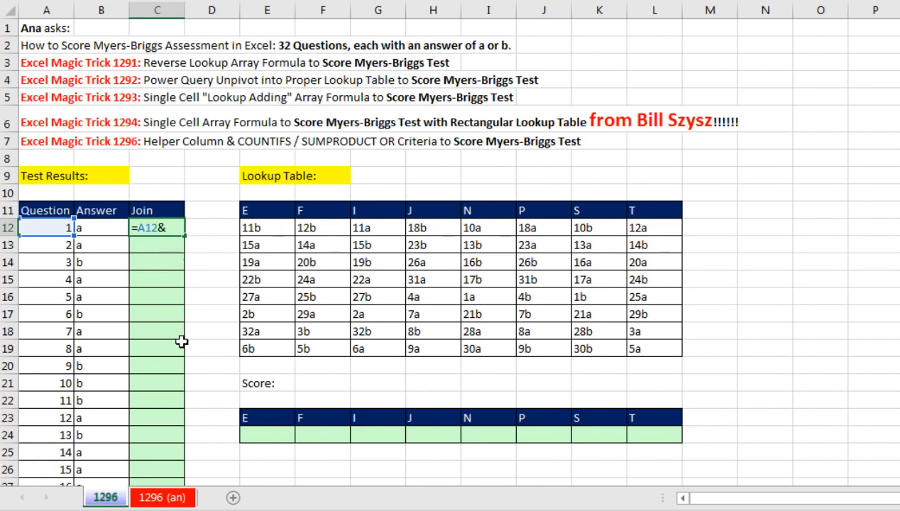
{"action": "key", "text": "Left"}
{"action": "key", "text": "ctrl+Return"}
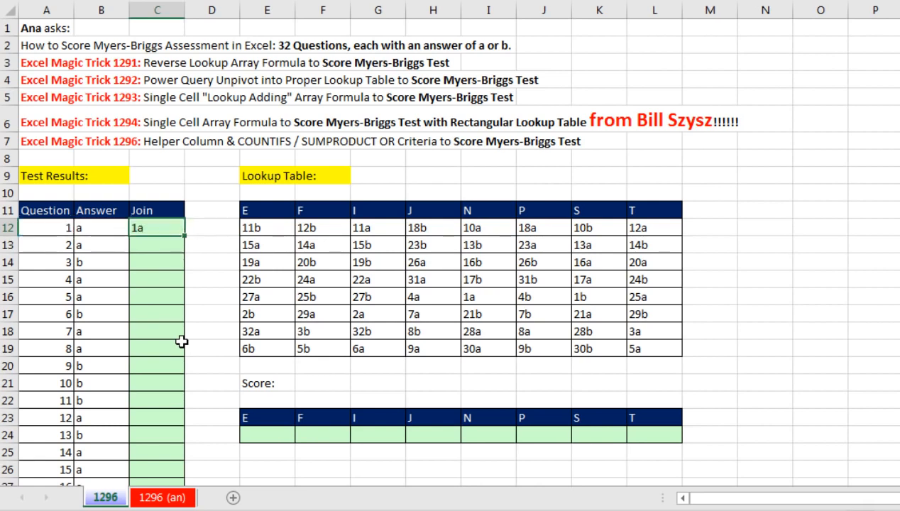
{"action": "double_click", "coordinate": [183, 235]}
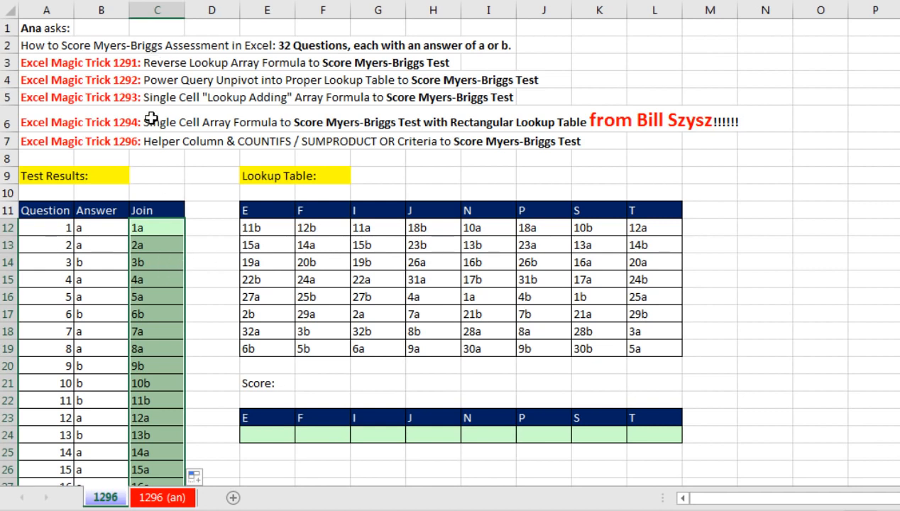
Start a COUNTIFS formula in score cell E24 with the absolute criteria range $C$12:$C$43 from the Join column
{"action": "left_click", "coordinate": [267, 434]}
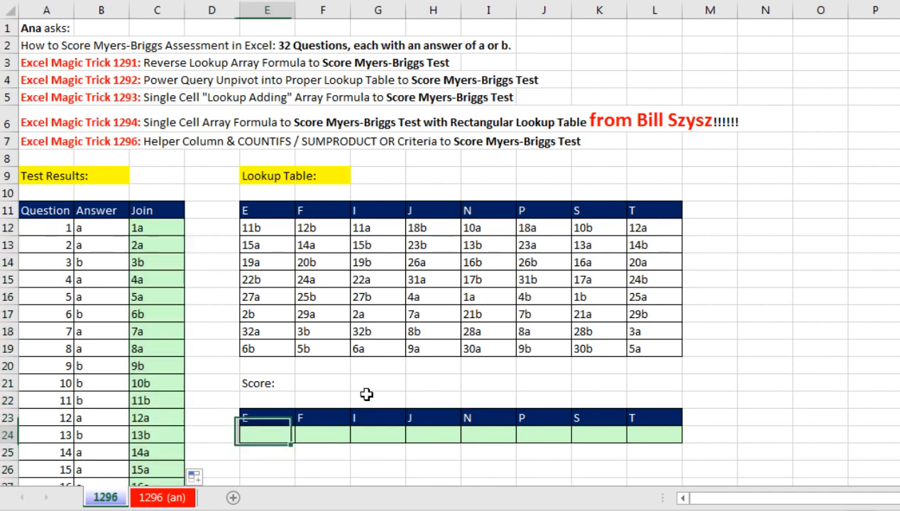
{"action": "type", "text": "=co"}
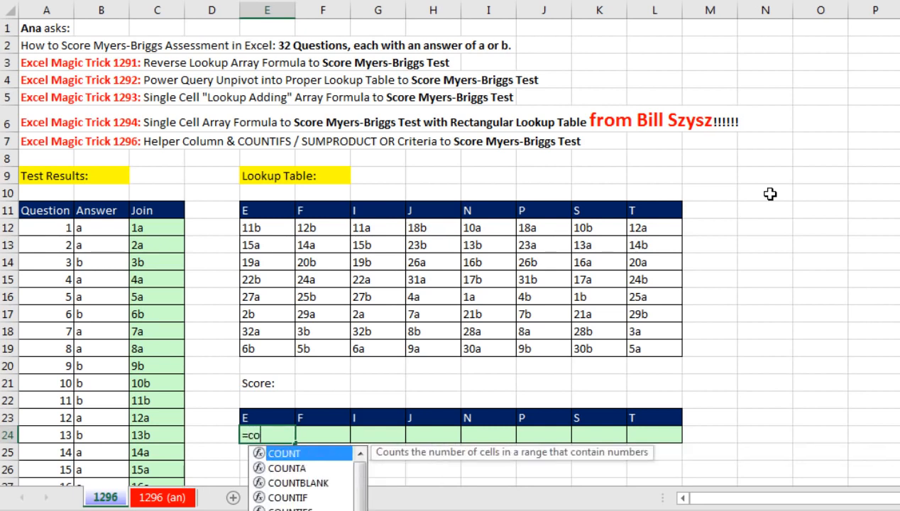
{"action": "type", "text": "unt"}
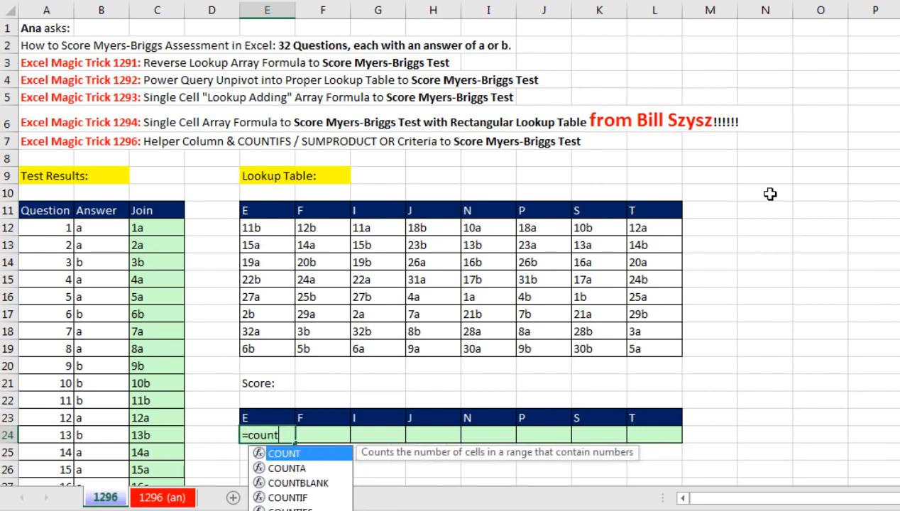
{"action": "type", "text": "i"}
{"action": "key", "text": "Down"}
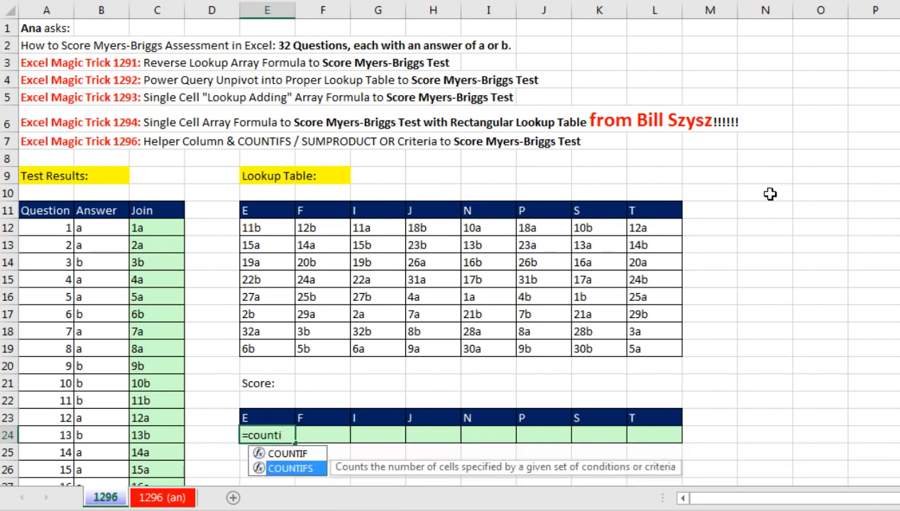
{"action": "key", "text": "Tab"}
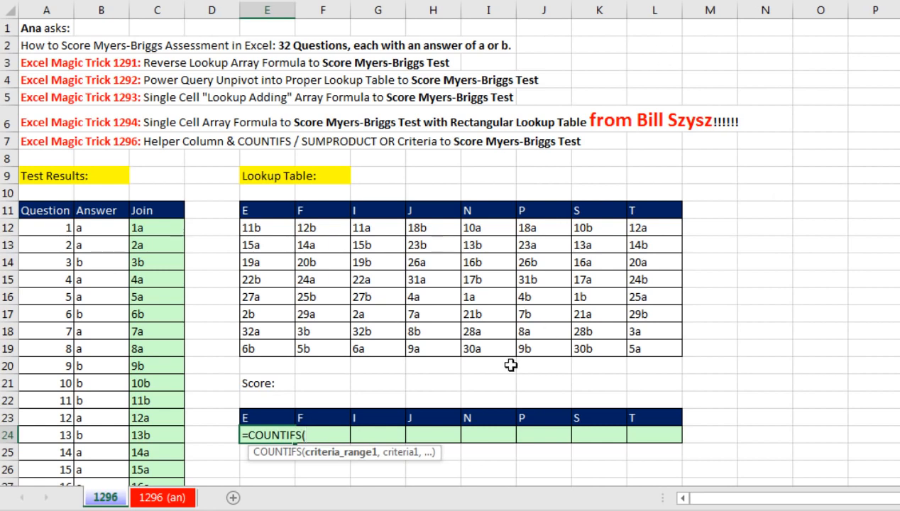
{"action": "left_click", "coordinate": [146, 228]}
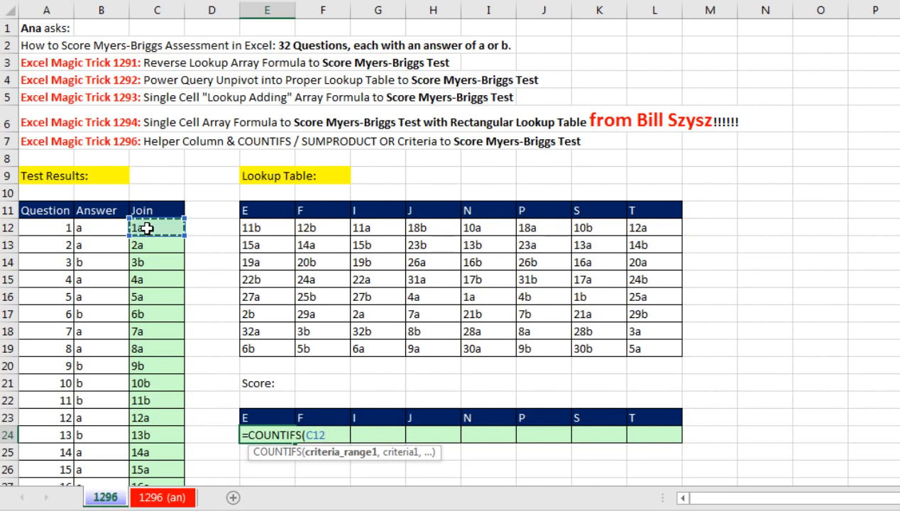
{"action": "key", "text": "ctrl+shift+Down"}
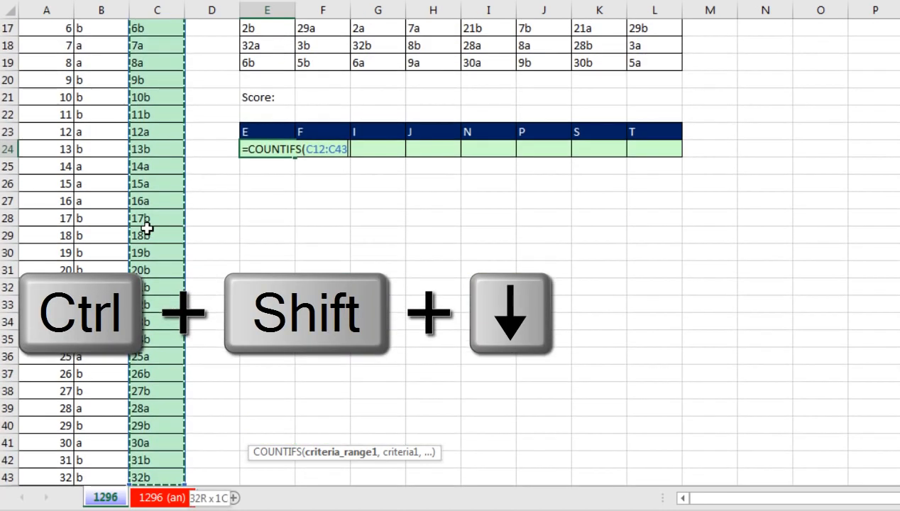
{"action": "key", "text": "F4"}
{"action": "type", "text": ","}
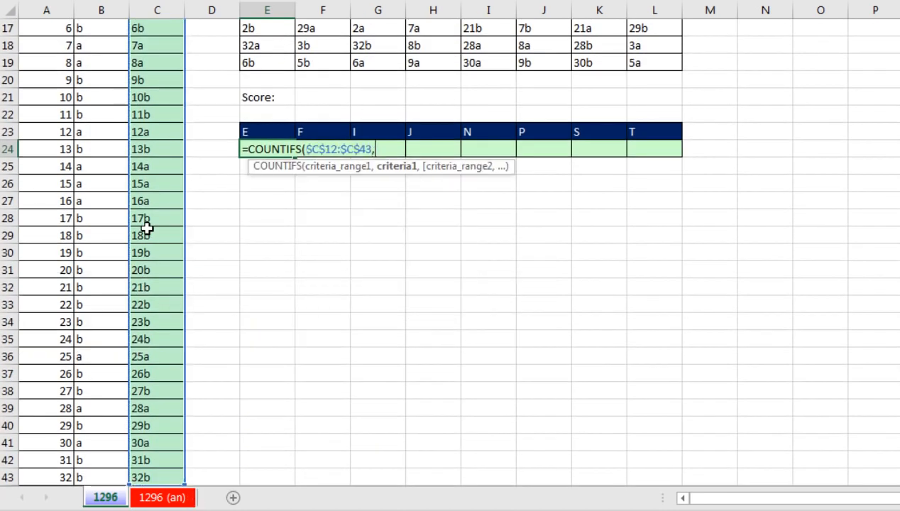
Set the COUNTIFS criteria to the lookup cells E12:E19 and close the function's parenthesis
{"action": "scroll", "coordinate": [259, 324], "scroll_direction": "up", "scroll_amount": 2}
{"action": "scroll", "coordinate": [259, 324], "scroll_direction": "up", "scroll_amount": 3}
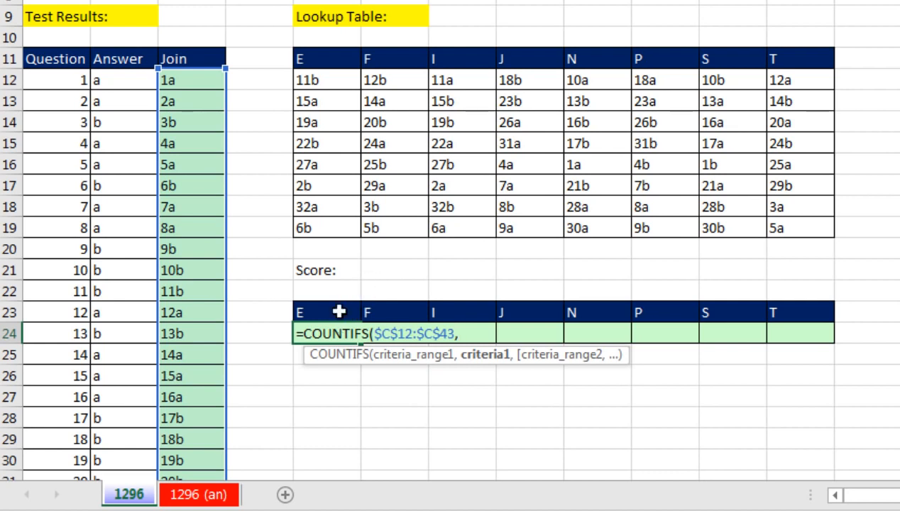
{"action": "left_click_drag", "start_coordinate": [305, 80], "coordinate": [311, 223]}
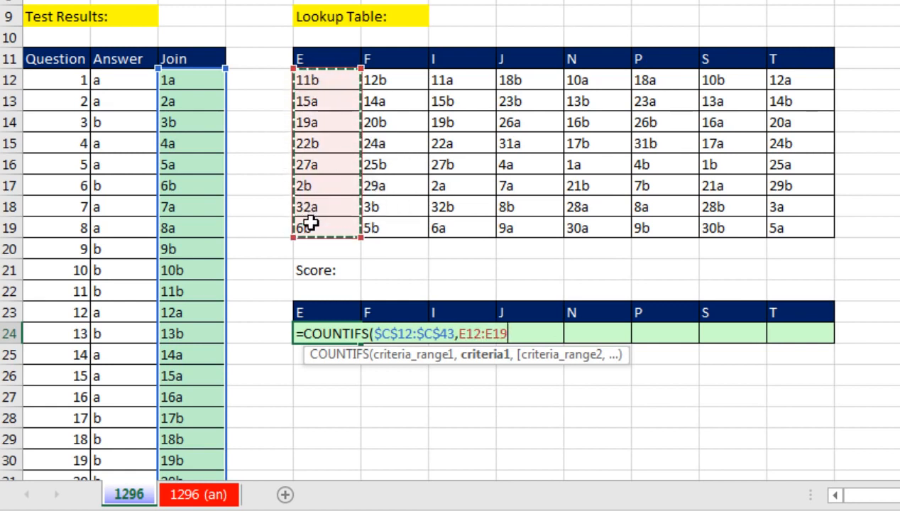
{"action": "left_click", "coordinate": [490, 355]}
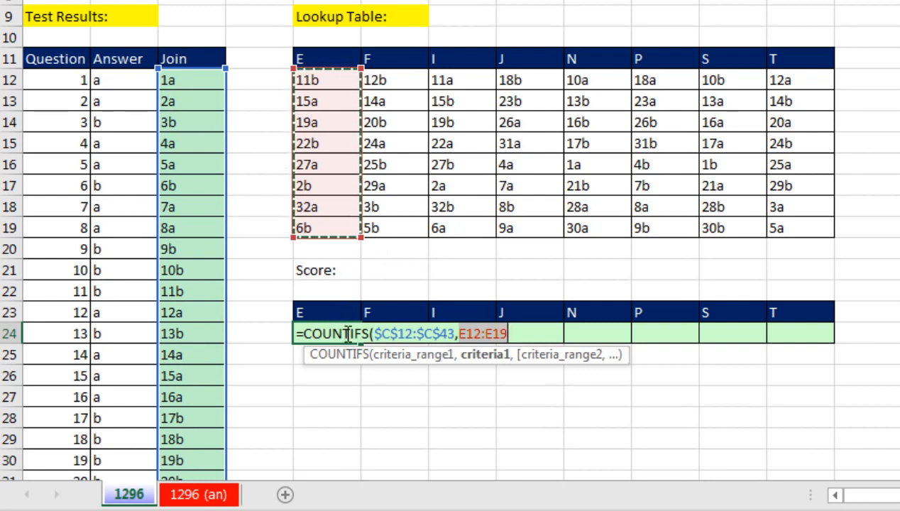
{"action": "left_click", "coordinate": [522, 335]}
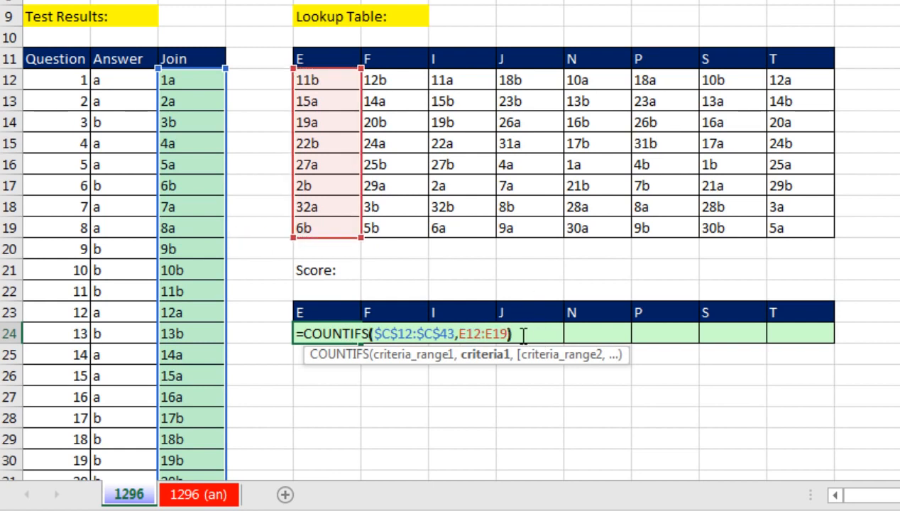
Evaluate the COUNTIFS expression in place to inspect its array, and restore the formula text
{"action": "key", "text": "F9"}
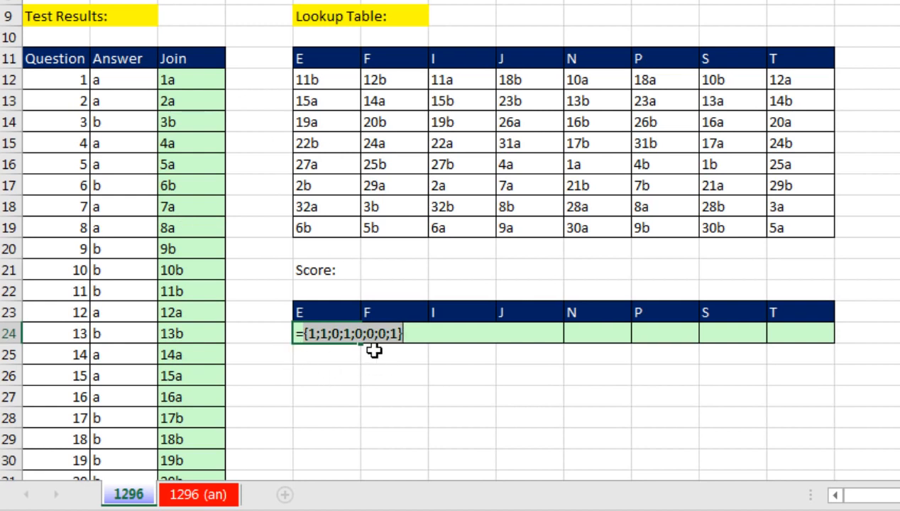
{"action": "key", "text": "ctrl+z"}
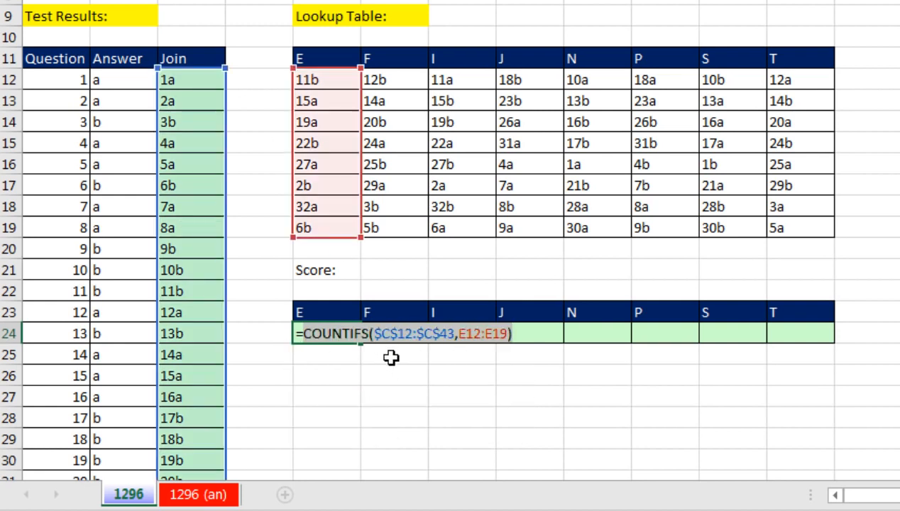
Wrap the COUNTIFS expression in E24 in a SUM function
{"action": "left_click", "coordinate": [304, 334]}
{"action": "type", "text": "sum("}
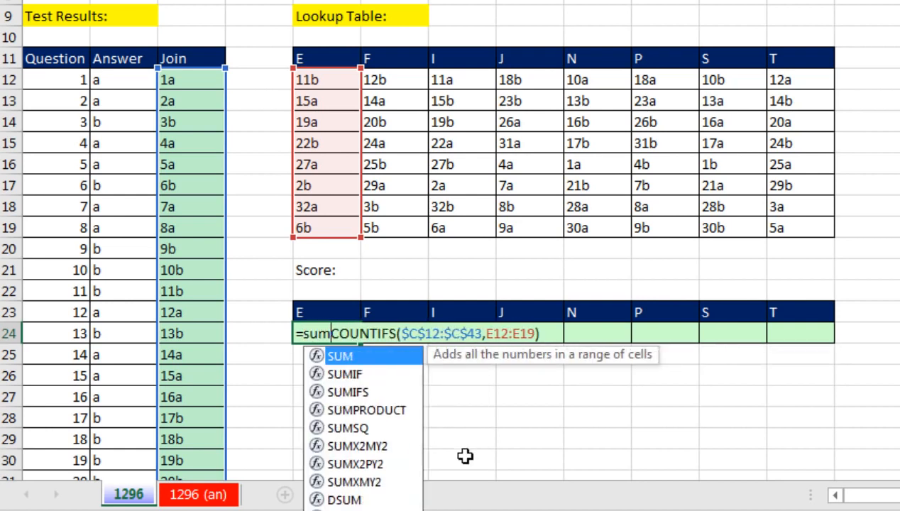
{"action": "left_click", "coordinate": [513, 333]}
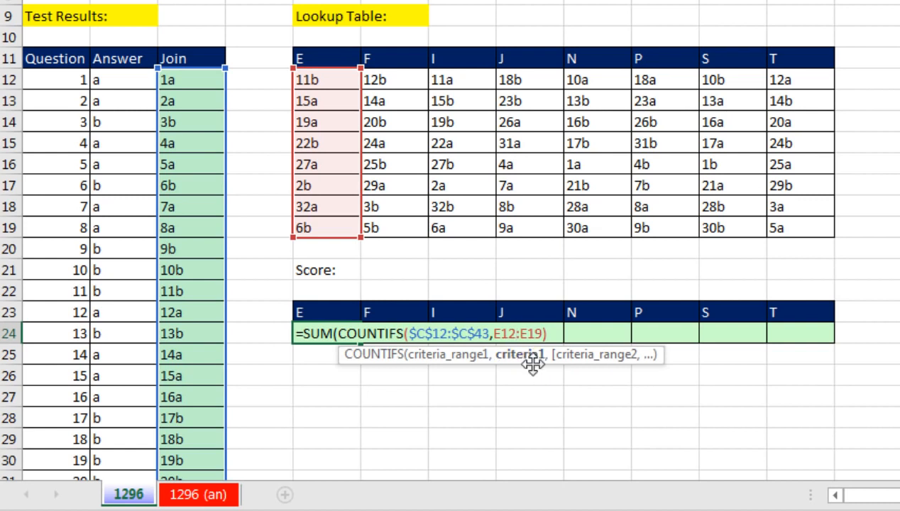
Change the outer SUM function in the E24 formula to SUMPRODUCT
{"action": "left_click", "coordinate": [333, 333]}
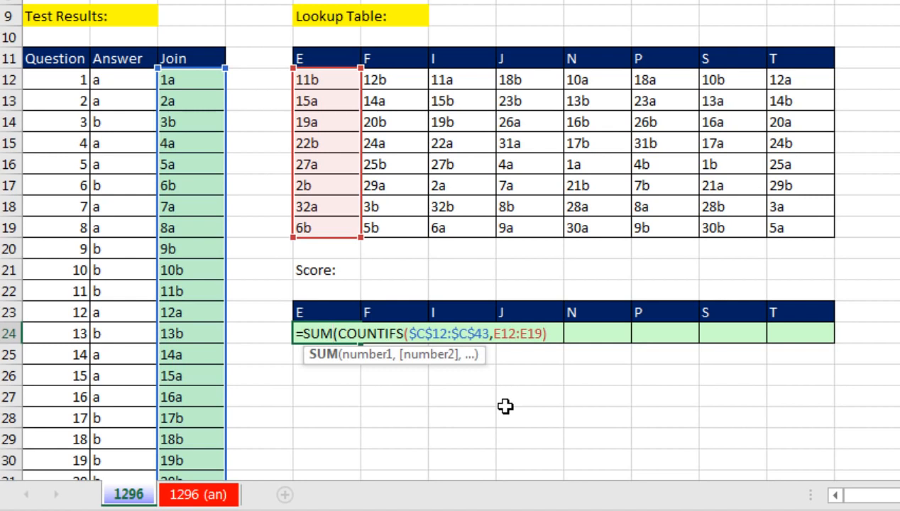
{"action": "type", "text": "p"}
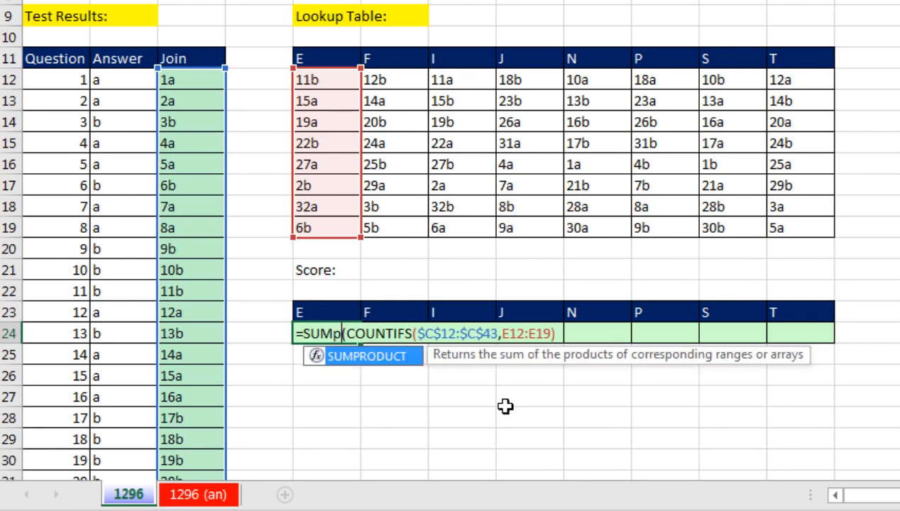
{"action": "key", "text": "Tab"}
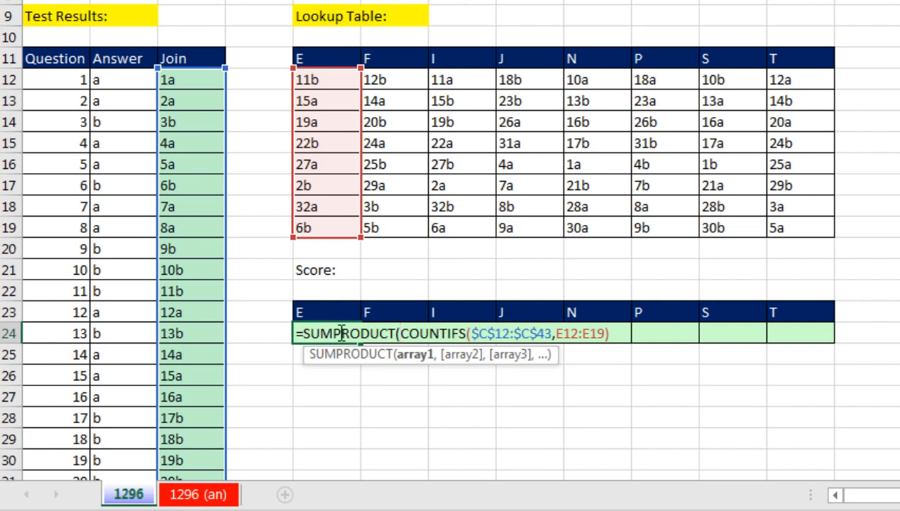
Complete the formula =SUMPRODUCT(COUNTIFS($C$12:$C$43,E12:E19)) in E24 and copy it across the score row through L24
{"action": "left_click", "coordinate": [411, 357]}
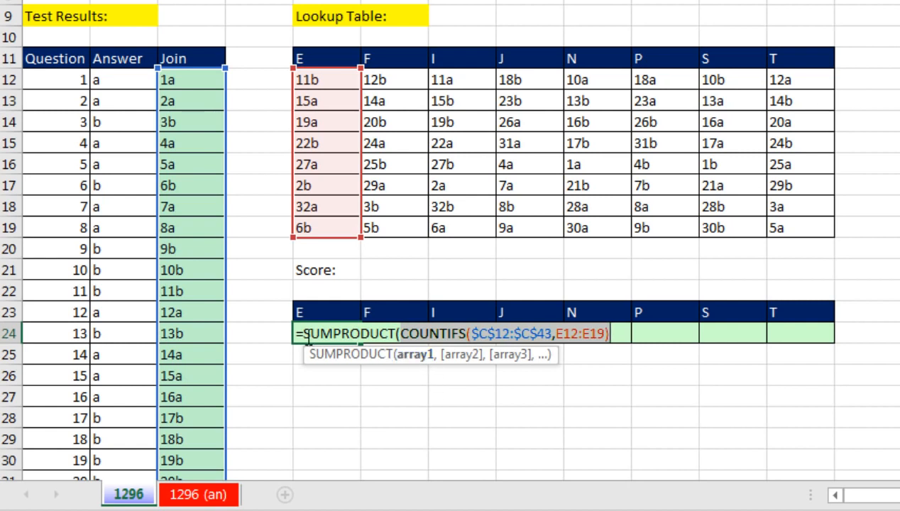
{"action": "left_click", "coordinate": [617, 337]}
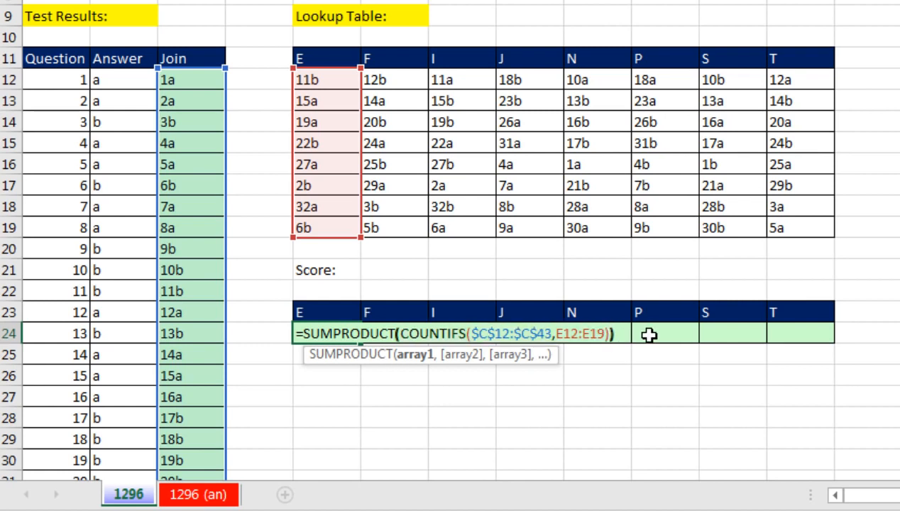
{"action": "key", "text": "ctrl+Return"}
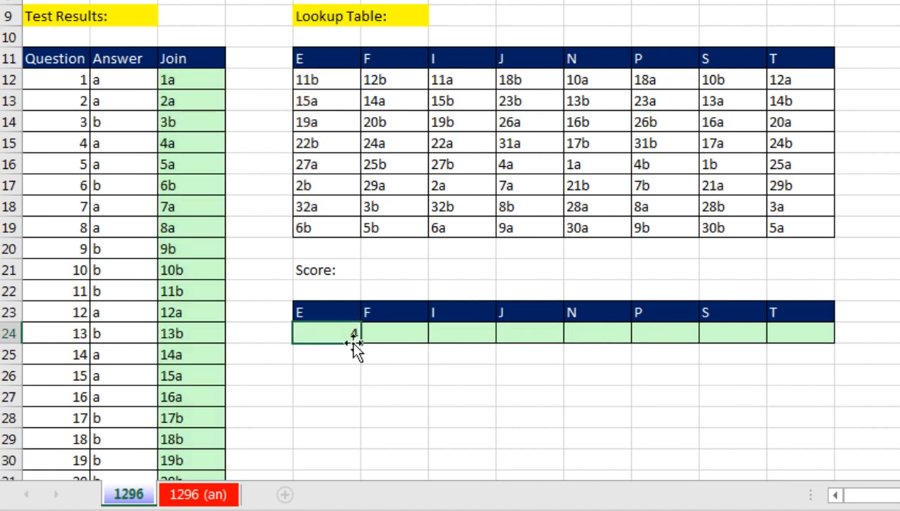
{"action": "left_click_drag", "start_coordinate": [360, 343], "coordinate": [813, 355]}
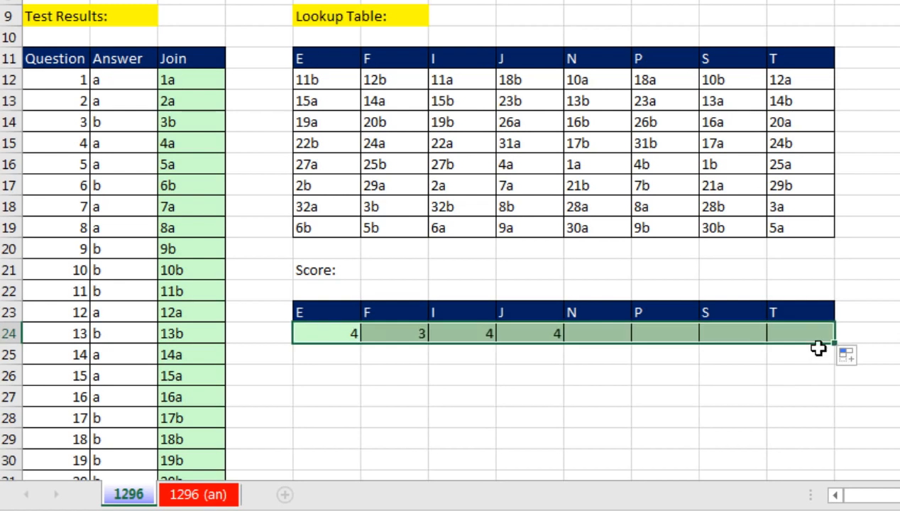
Evaluate the COUNTIFS argument of the T score formula in L24 to inspect its array, and cancel the edit
{"action": "left_click", "coordinate": [776, 341]}
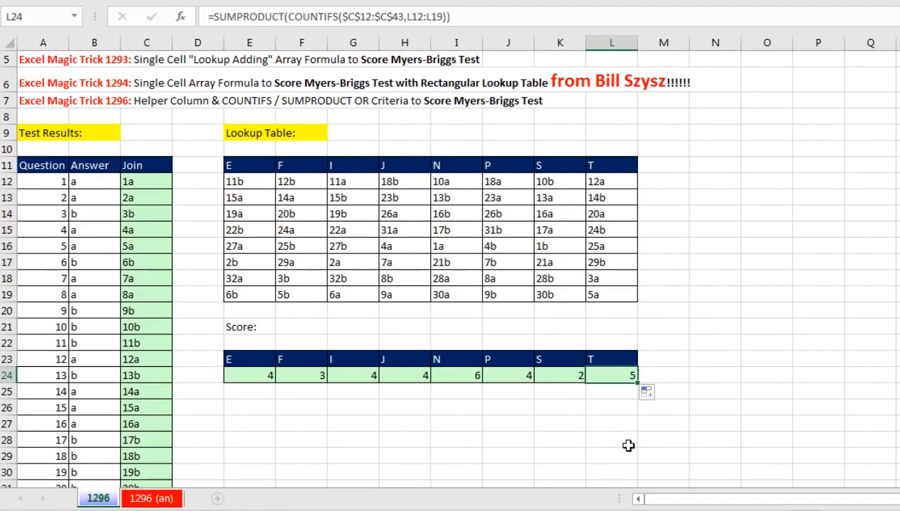
{"action": "key", "text": "F2"}
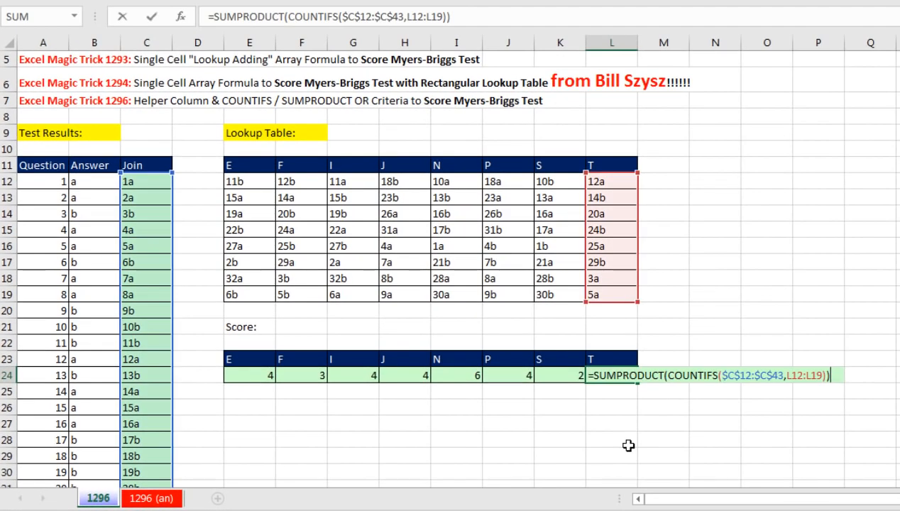
{"action": "left_click", "coordinate": [671, 377]}
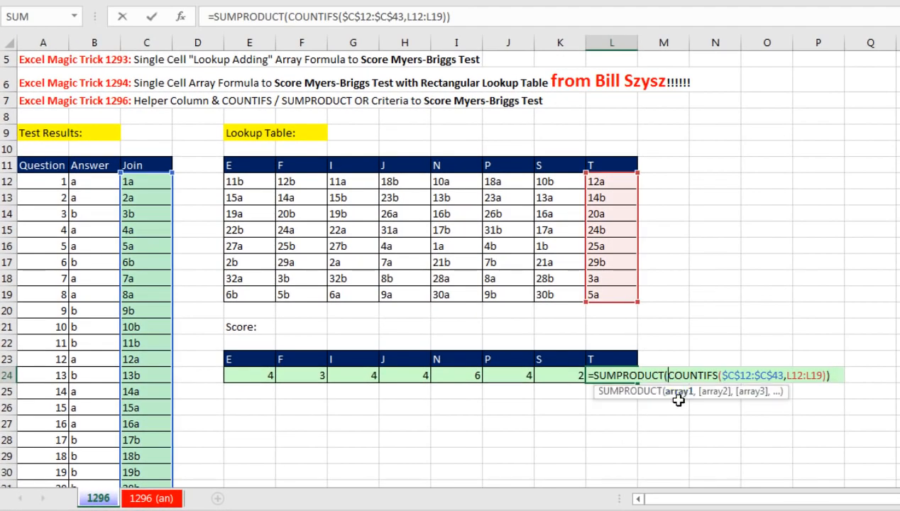
{"action": "left_click", "coordinate": [679, 392]}
{"action": "key", "text": "F9"}
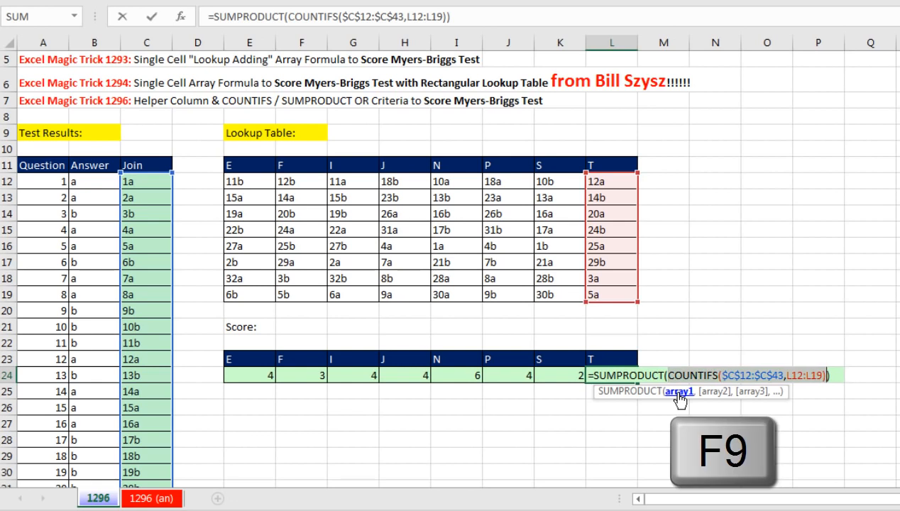
{"action": "key", "text": "F9"}
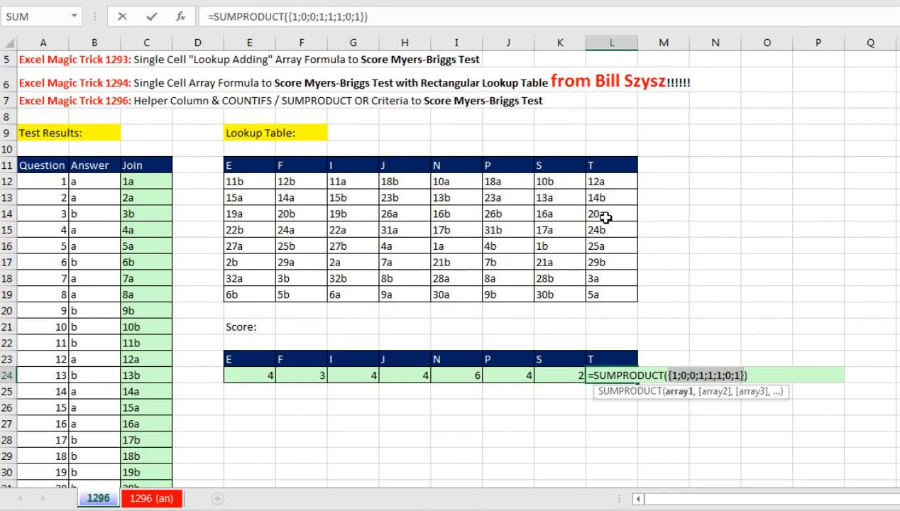
{"action": "key", "text": "Escape"}
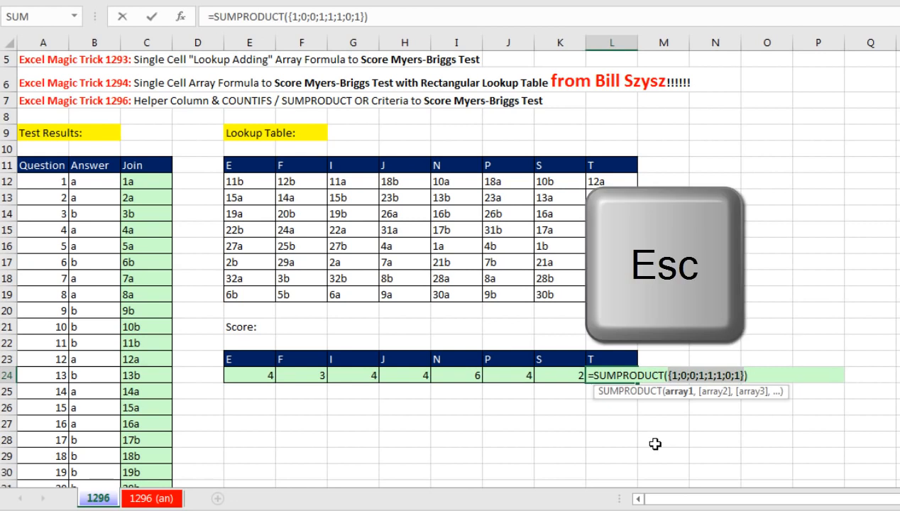
Reopen the L24 formula and highlight its COUNTIFS criteria argument L12:L19 for inspection
{"action": "key", "text": "F2"}
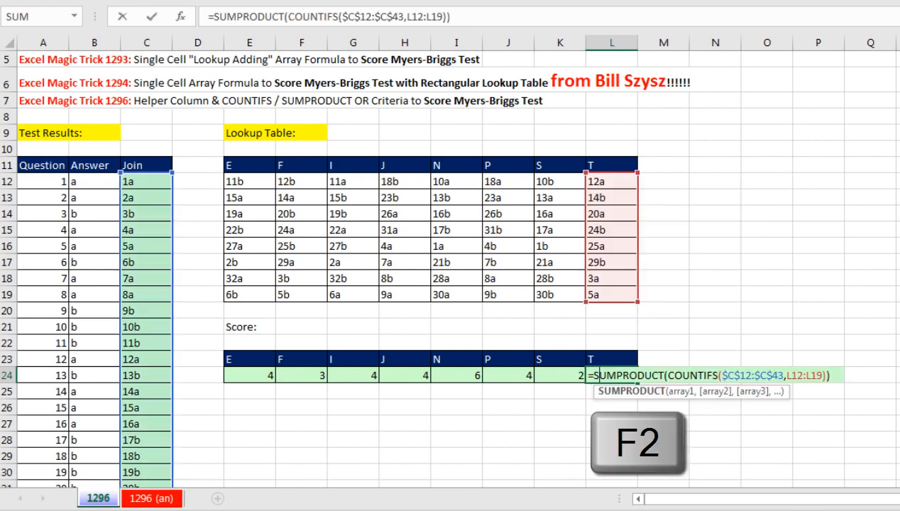
{"action": "left_click", "coordinate": [798, 376]}
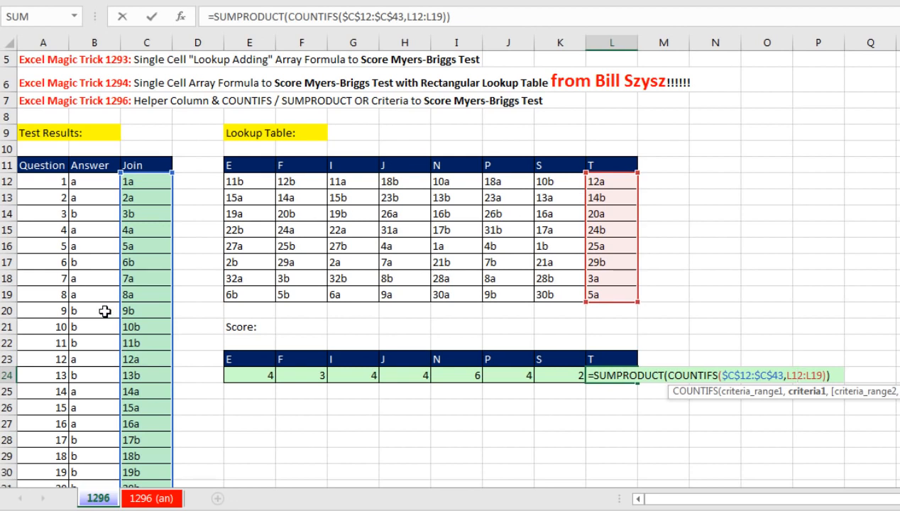
{"action": "left_click", "coordinate": [808, 393]}
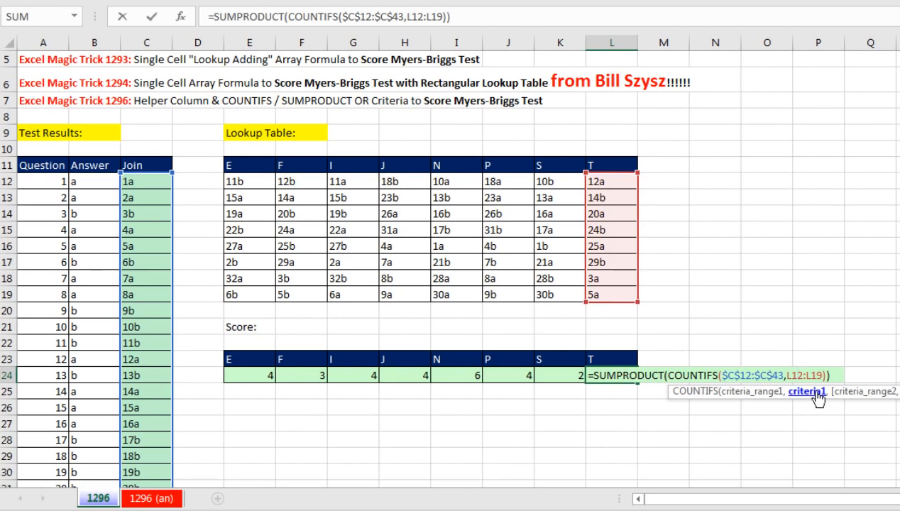